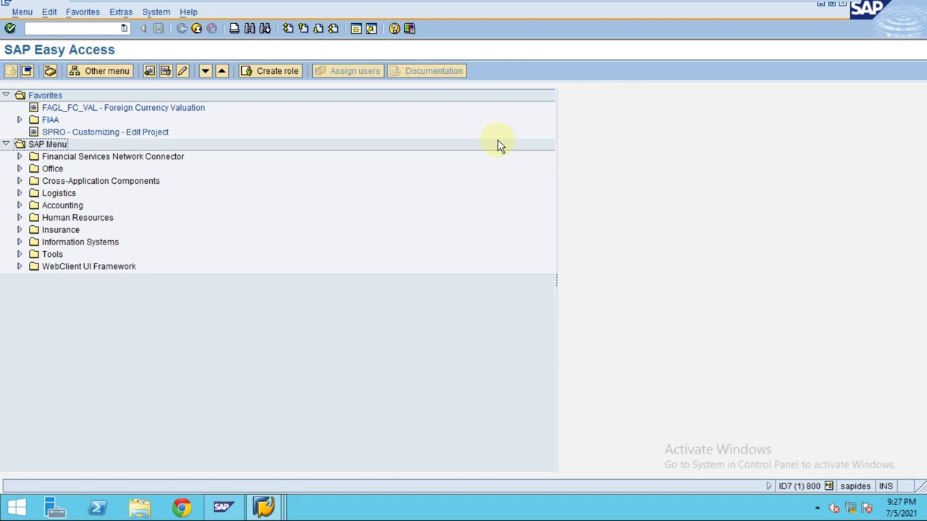
- Return to the SAP Easy Access window and launch AW01N Asset Explorer from the command history
{"action": "left_click", "coordinate": [264, 507]}
{"action": "left_click", "coordinate": [607, 444]}
{"action": "left_click", "coordinate": [123, 29]}
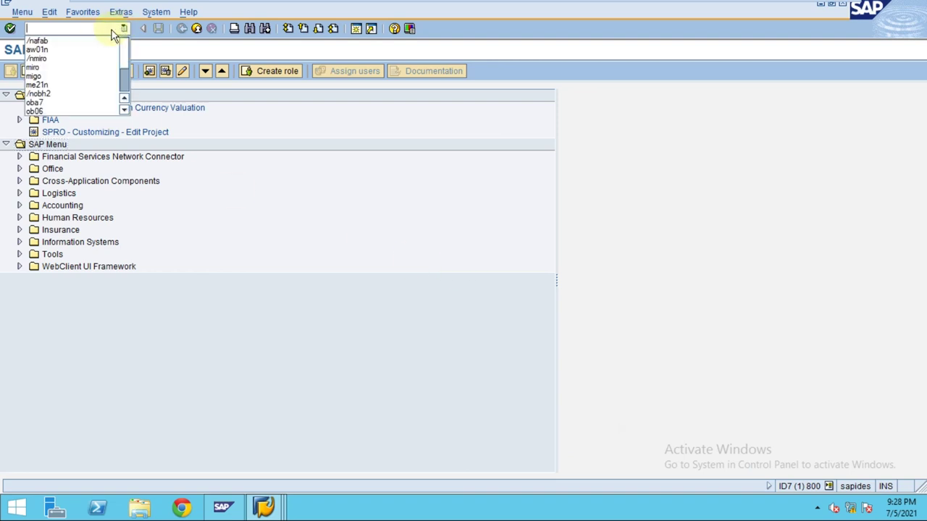
{"action": "left_click", "coordinate": [69, 49]}
{"action": "key", "text": "Return"}
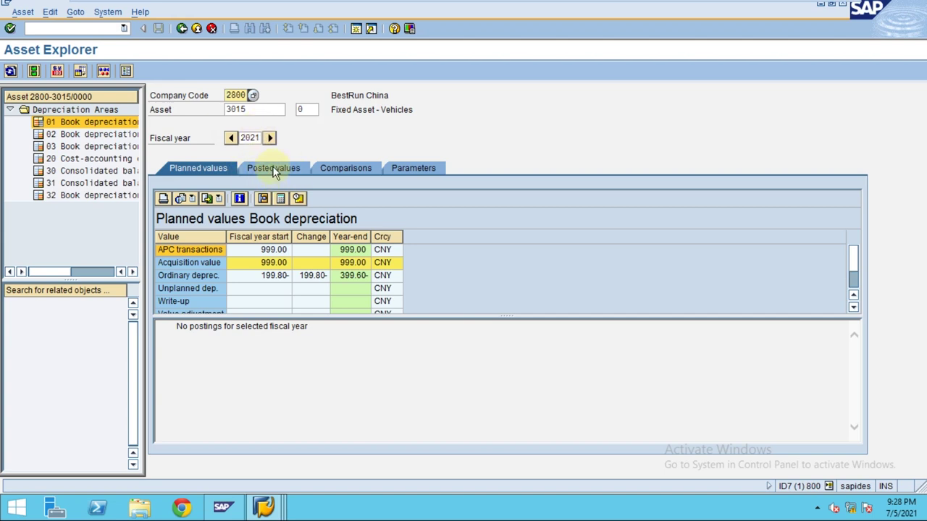
- Switch the asset to fiscal year 2020 and total the transactions' Amount column
{"action": "left_click", "coordinate": [231, 138]}
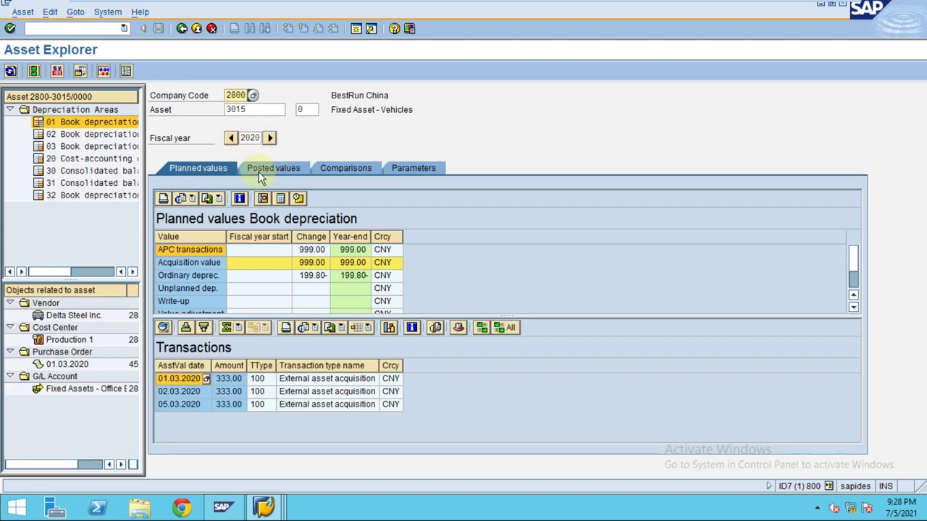
{"action": "left_click", "coordinate": [239, 392]}
{"action": "left_click", "coordinate": [228, 366]}
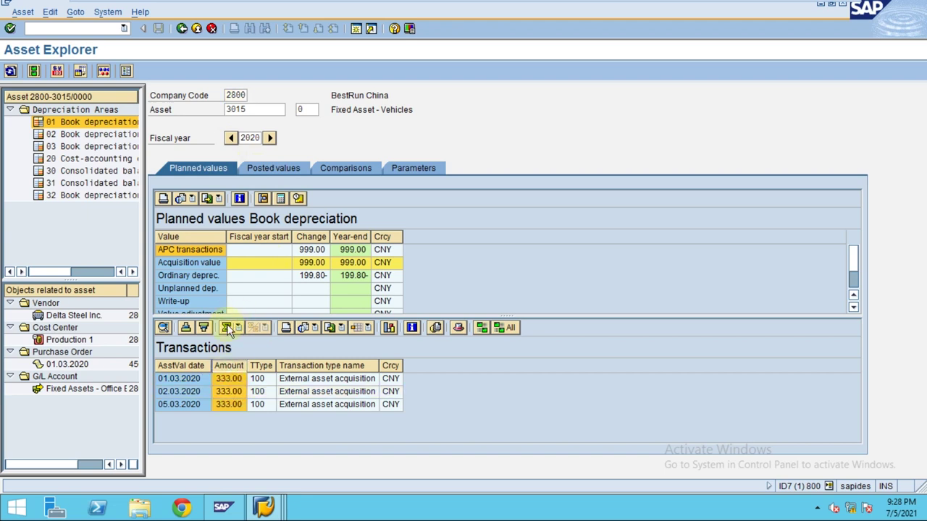
{"action": "left_click", "coordinate": [226, 327]}
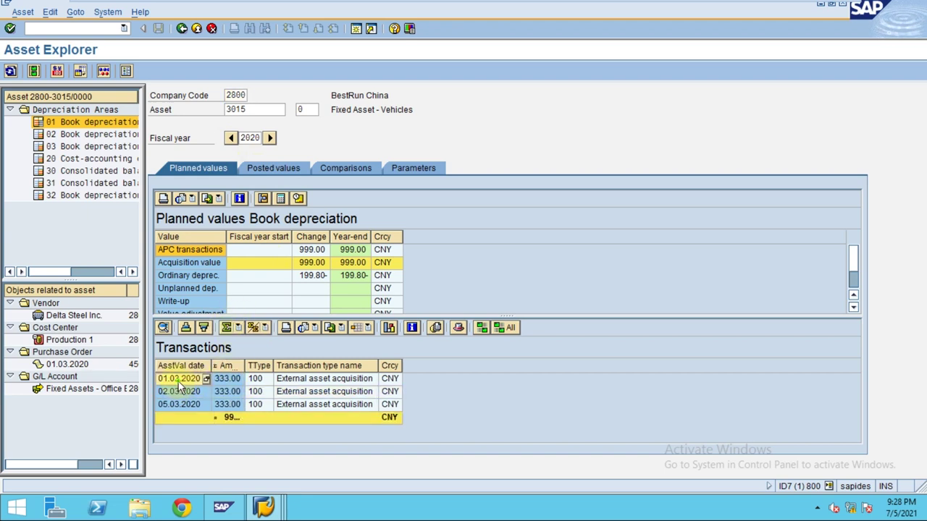
{"action": "left_click", "coordinate": [172, 390]}
{"action": "left_click", "coordinate": [175, 405]}
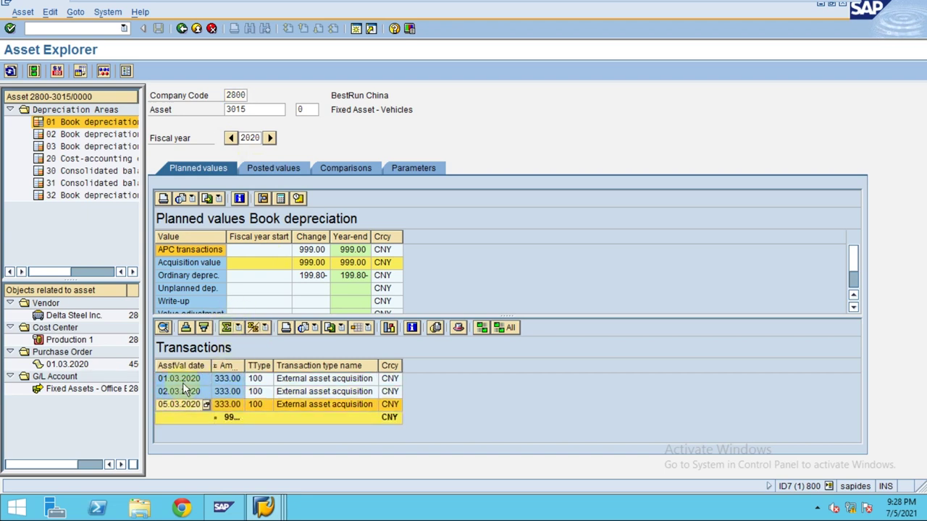
- Review the posted depreciation values, then exit the Asset Explorer
{"action": "left_click", "coordinate": [272, 166]}
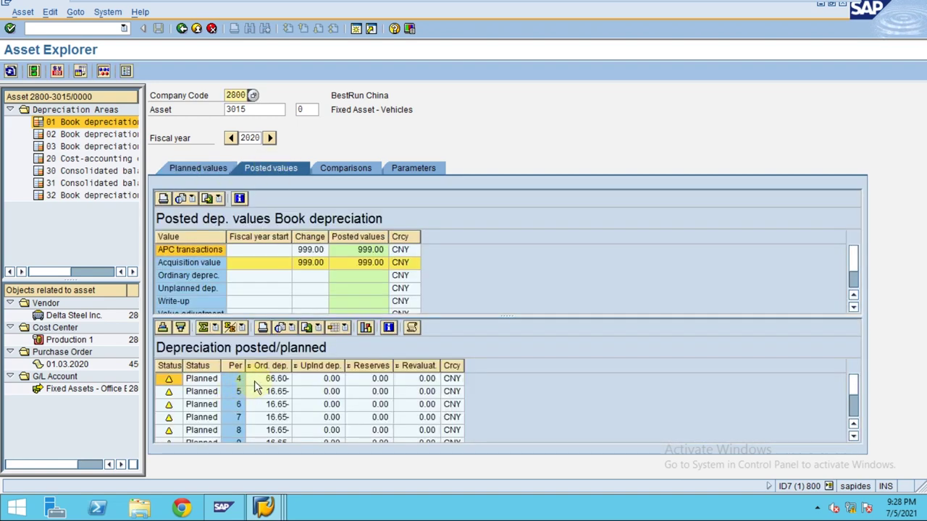
{"action": "left_click", "coordinate": [255, 382]}
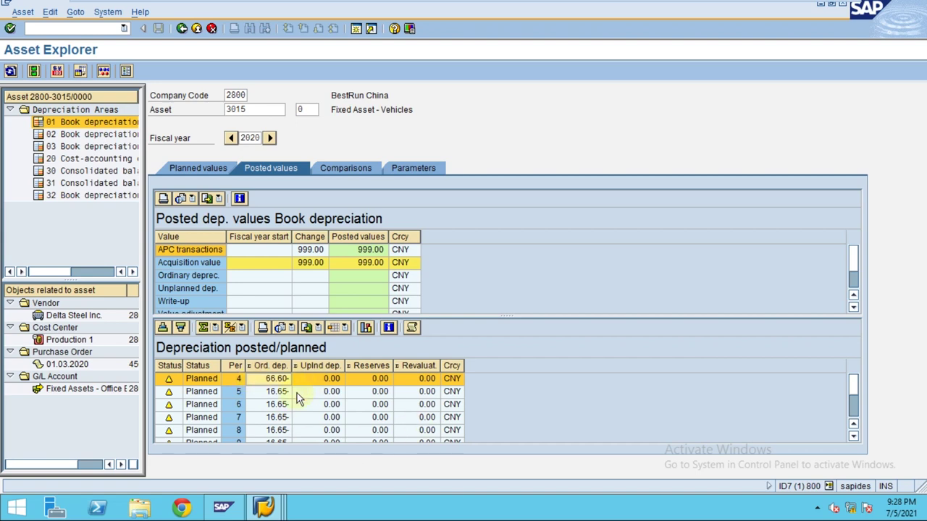
{"action": "mouse_move", "coordinate": [267, 509]}
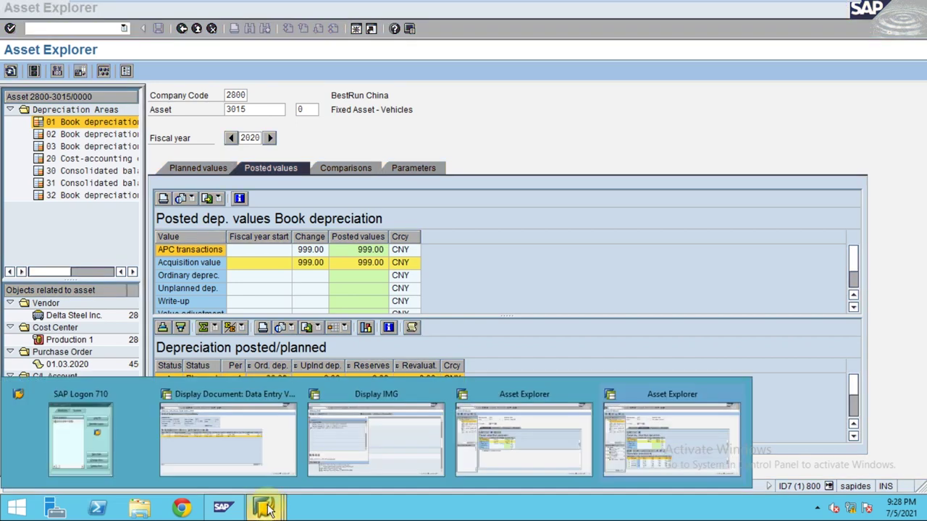
{"action": "left_click", "coordinate": [536, 444]}
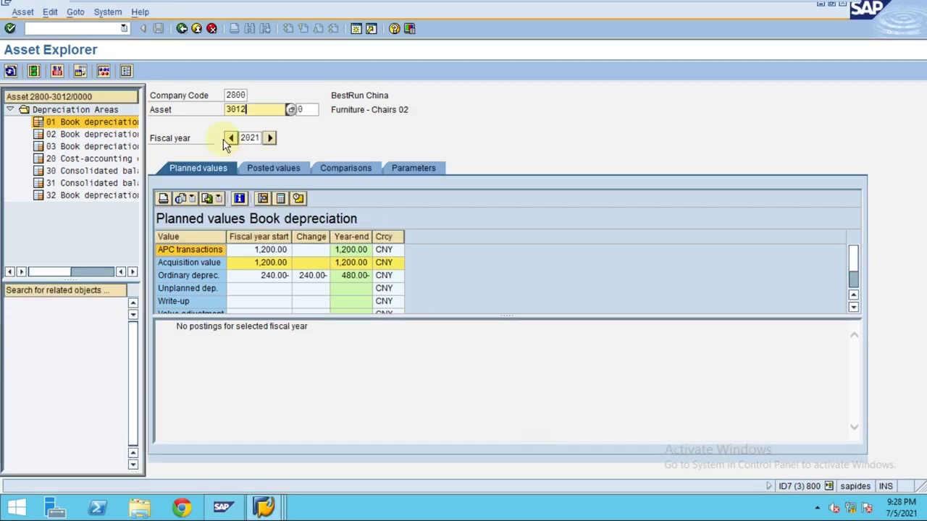
{"action": "left_click", "coordinate": [197, 29]}
- Run AFAB as a repeat test run for period 3 with asset list, accepting the online-limit prompt
{"action": "left_click", "coordinate": [124, 28]}
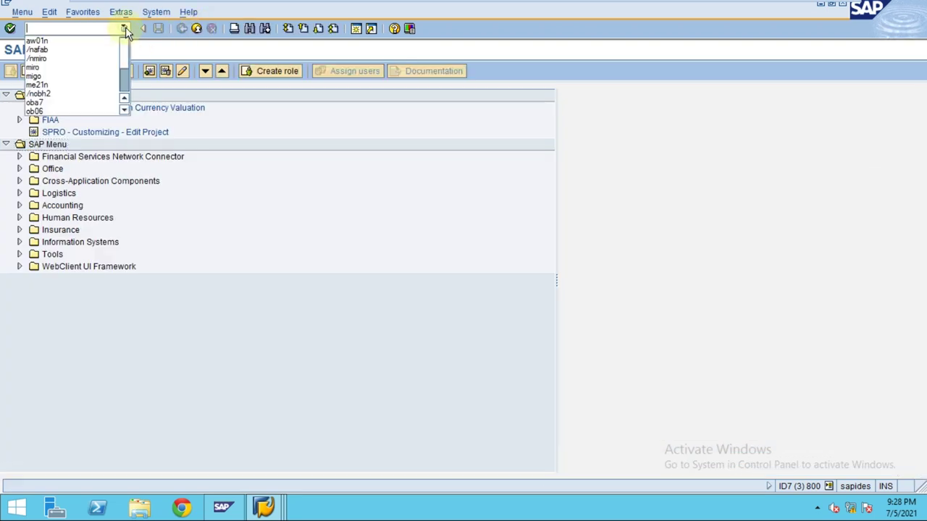
{"action": "left_click", "coordinate": [82, 49]}
{"action": "key", "text": "Return"}
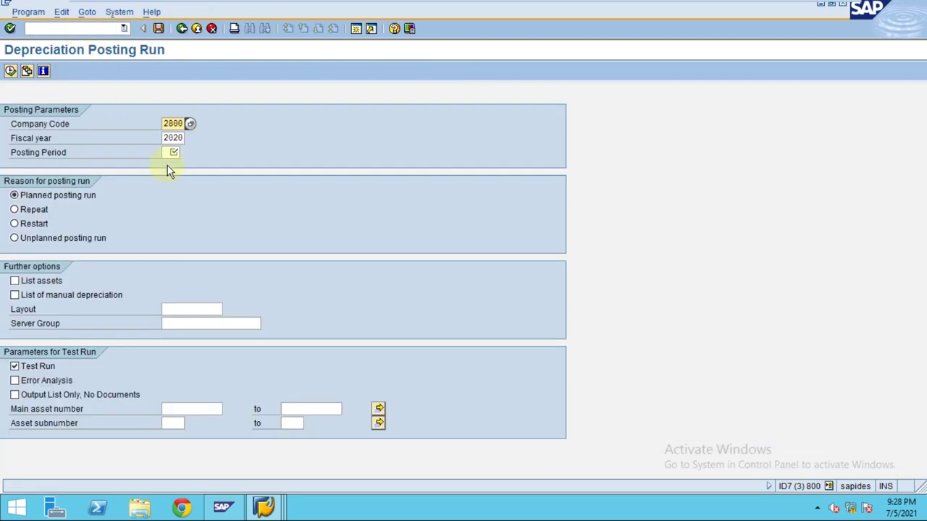
{"action": "left_click", "coordinate": [168, 151]}
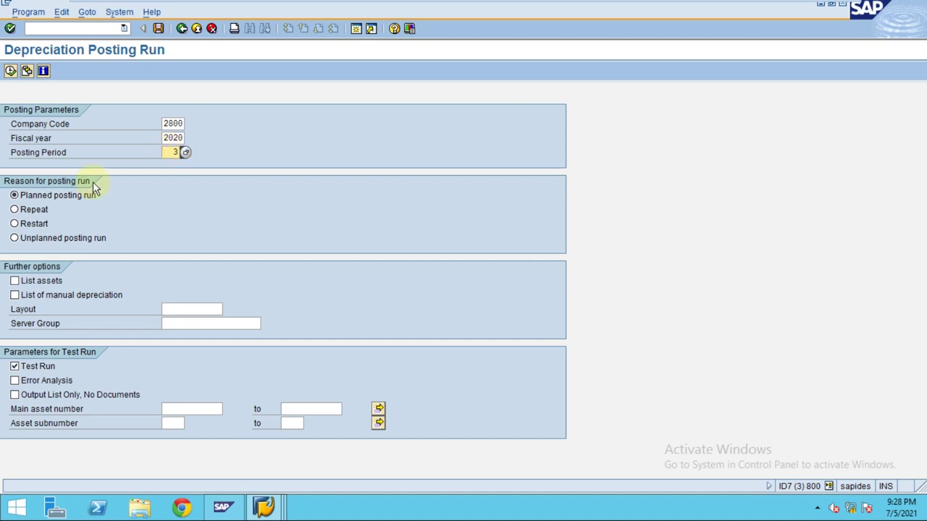
{"action": "left_click", "coordinate": [32, 210]}
{"action": "left_click", "coordinate": [39, 280]}
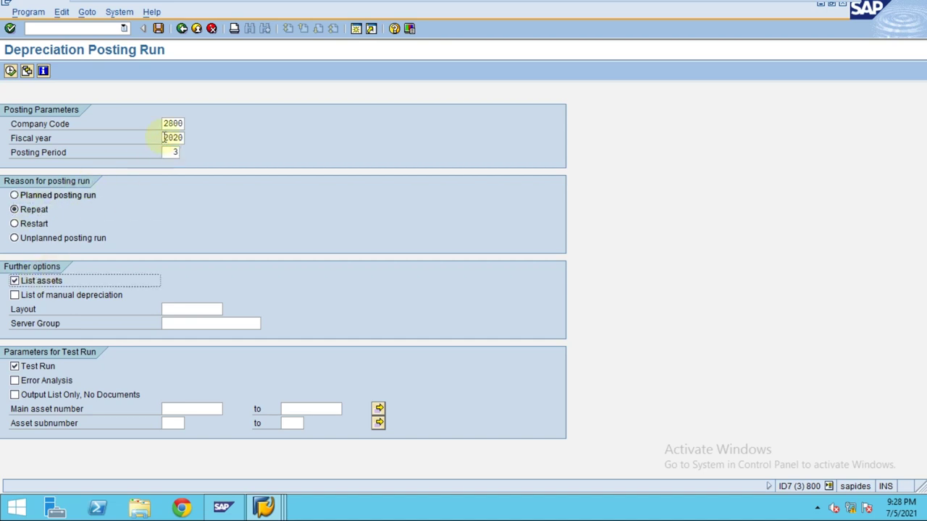
{"action": "left_click", "coordinate": [11, 71]}
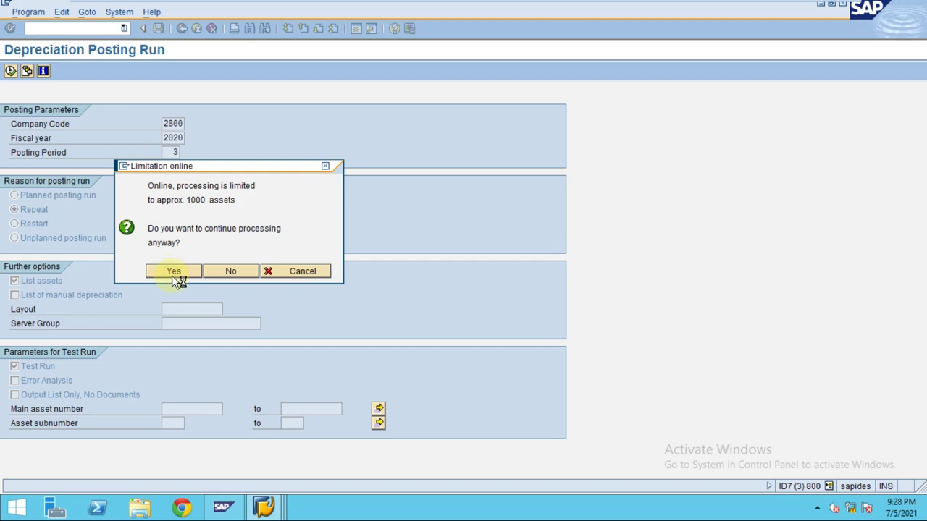
{"action": "left_click", "coordinate": [172, 275]}
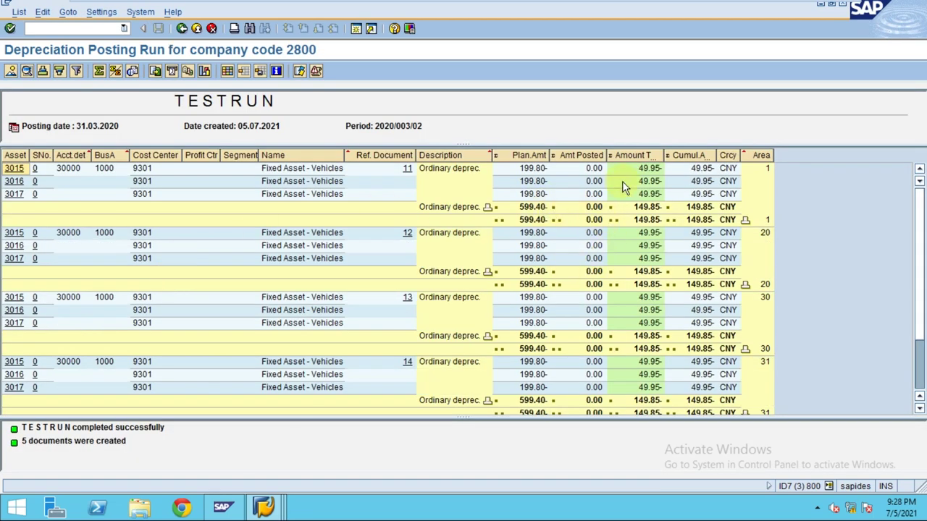
- Drag the splitters to enlarge the results table and scroll through the 49.95 CNY depreciation rows
{"action": "scroll", "coordinate": [688, 265], "scroll_direction": "down", "scroll_amount": 2}
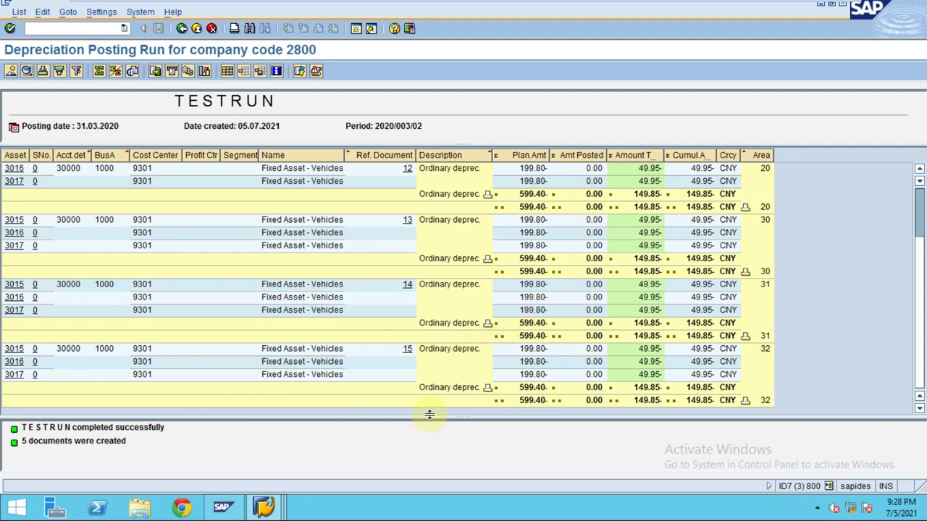
{"action": "left_click_drag", "start_coordinate": [461, 417], "coordinate": [463, 447]}
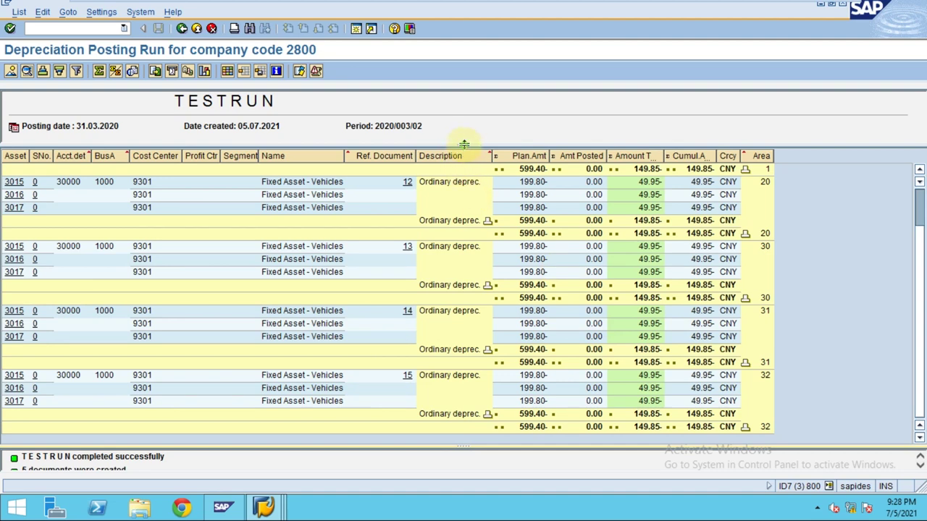
{"action": "left_click_drag", "start_coordinate": [464, 144], "coordinate": [459, 139]}
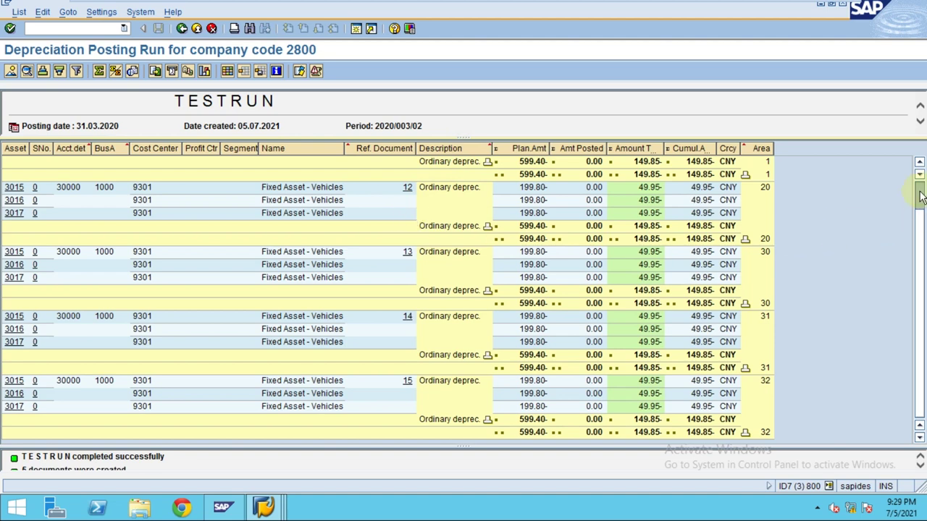
{"action": "scroll", "coordinate": [921, 197], "scroll_direction": "up", "scroll_amount": 1}
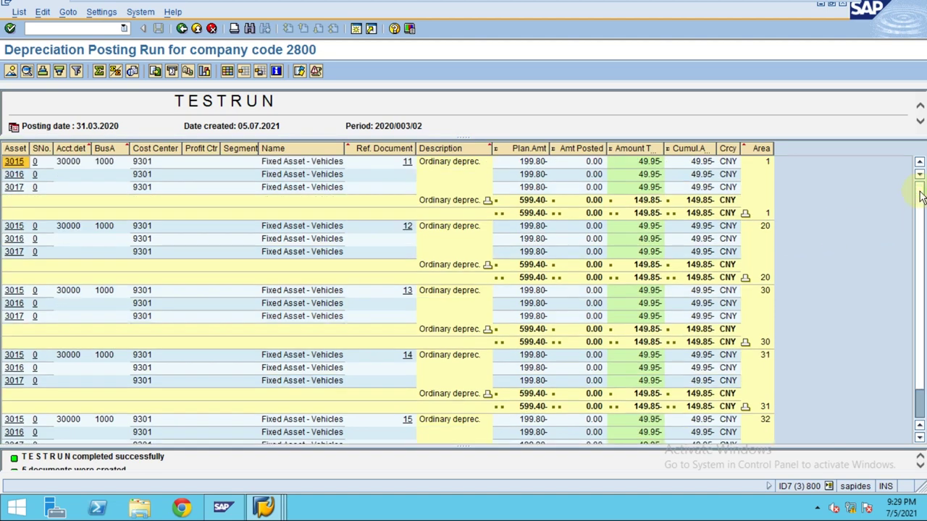
{"action": "scroll", "coordinate": [921, 262], "scroll_direction": "down", "scroll_amount": 1}
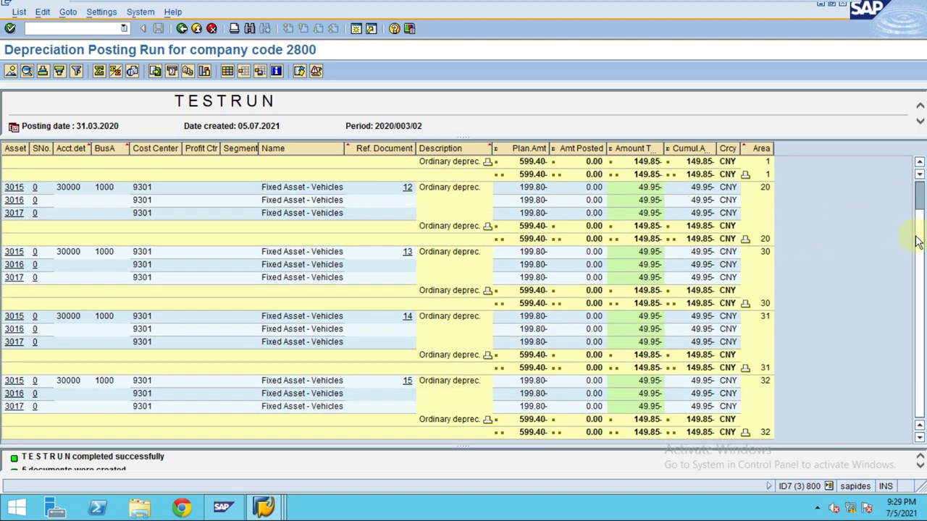
{"action": "scroll", "coordinate": [919, 210], "scroll_direction": "up", "scroll_amount": 1}
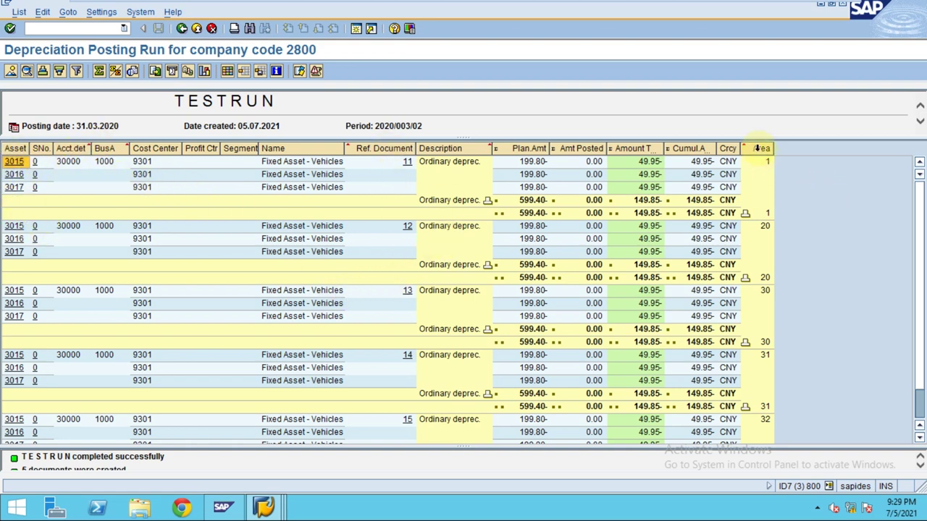
- Move the Area column beside SNo. and select asset 3015's Area 20 and Area 1 rows
{"action": "left_click_drag", "start_coordinate": [766, 149], "coordinate": [70, 223]}
{"action": "left_click", "coordinate": [103, 228]}
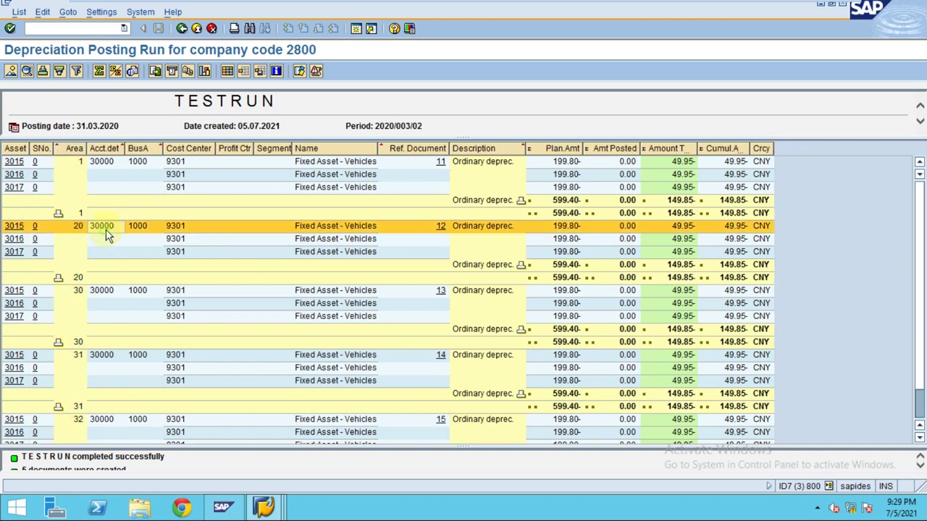
{"action": "left_click", "coordinate": [78, 163]}
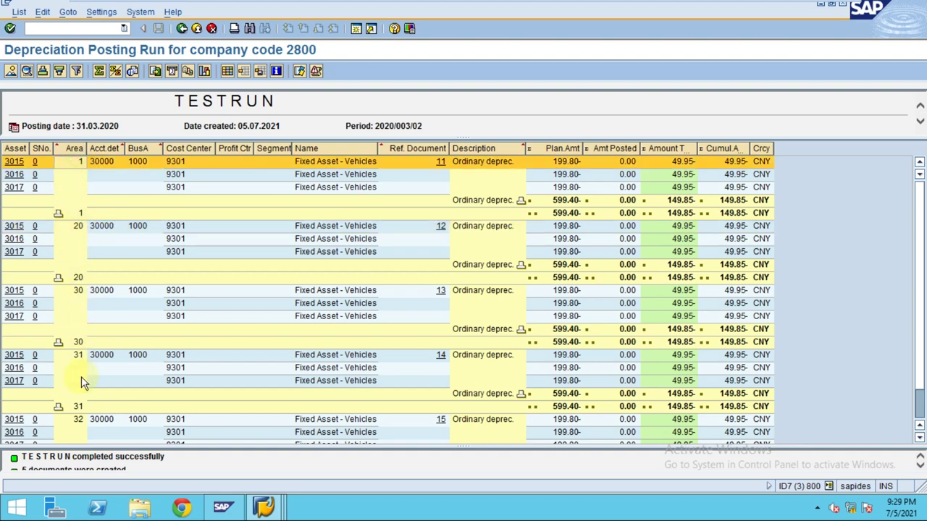
{"action": "scroll", "coordinate": [105, 398], "scroll_direction": "down", "scroll_amount": 1}
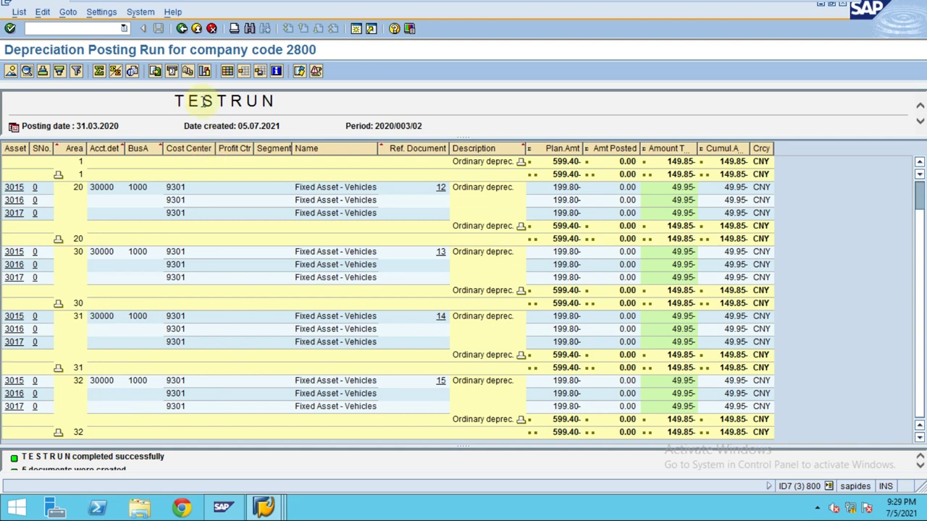
- Return to the posting run parameters, untick Test Run, and cancel the background print parameters
{"action": "left_click", "coordinate": [182, 28]}
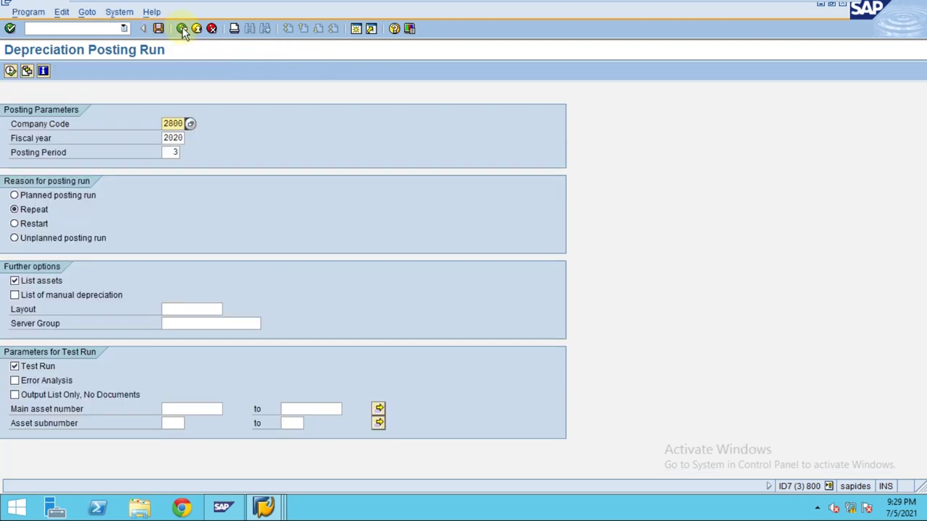
{"action": "left_click", "coordinate": [38, 367]}
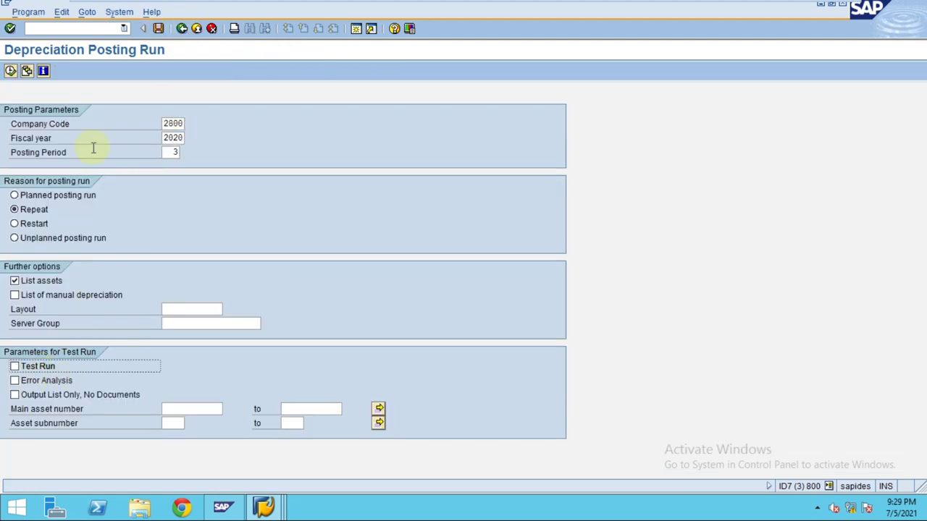
{"action": "left_click", "coordinate": [30, 12]}
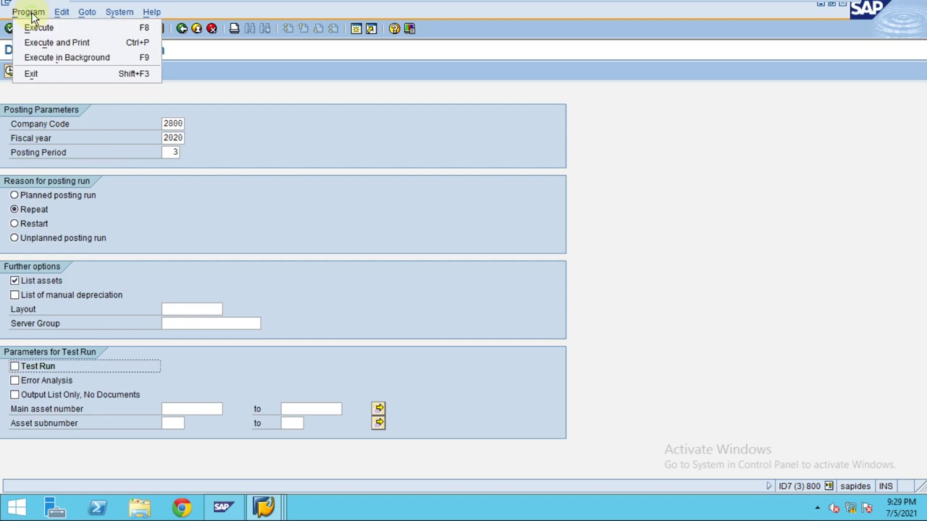
{"action": "left_click", "coordinate": [65, 63]}
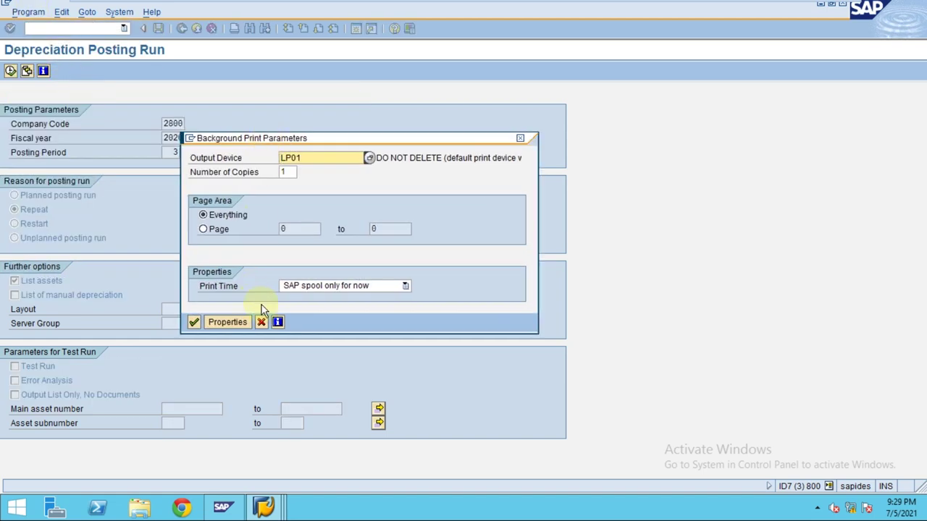
{"action": "left_click", "coordinate": [260, 322]}
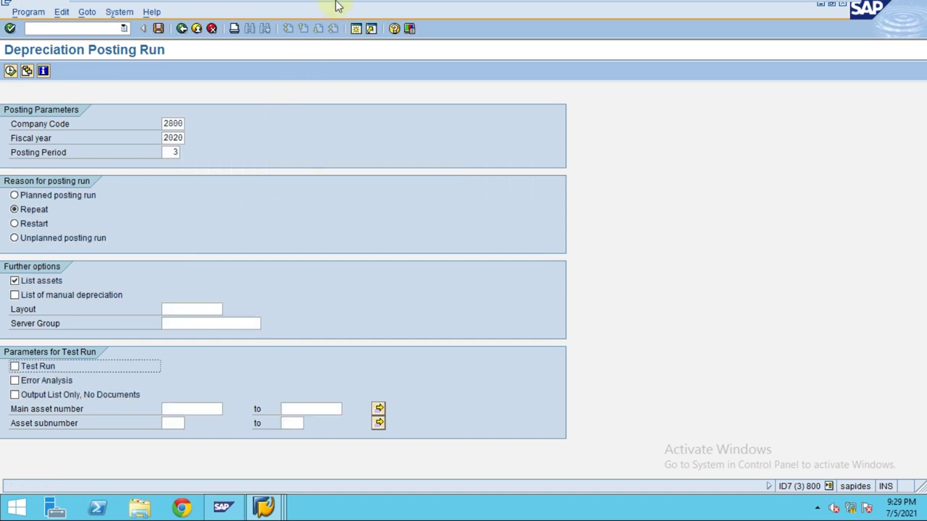
- Check the Repeat option and posting period 3 on the Depreciation Posting Run screen
{"action": "mouse_move", "coordinate": [337, 4]}
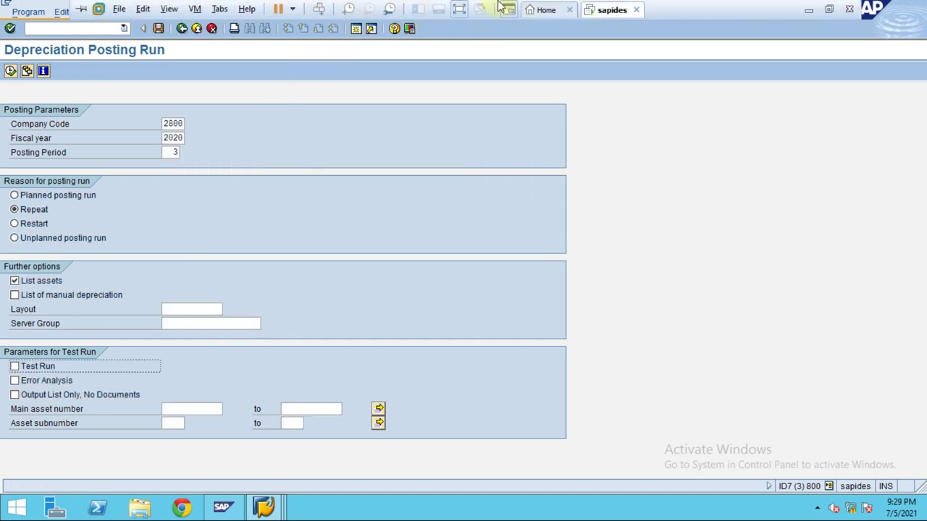
{"action": "mouse_move", "coordinate": [500, 5]}
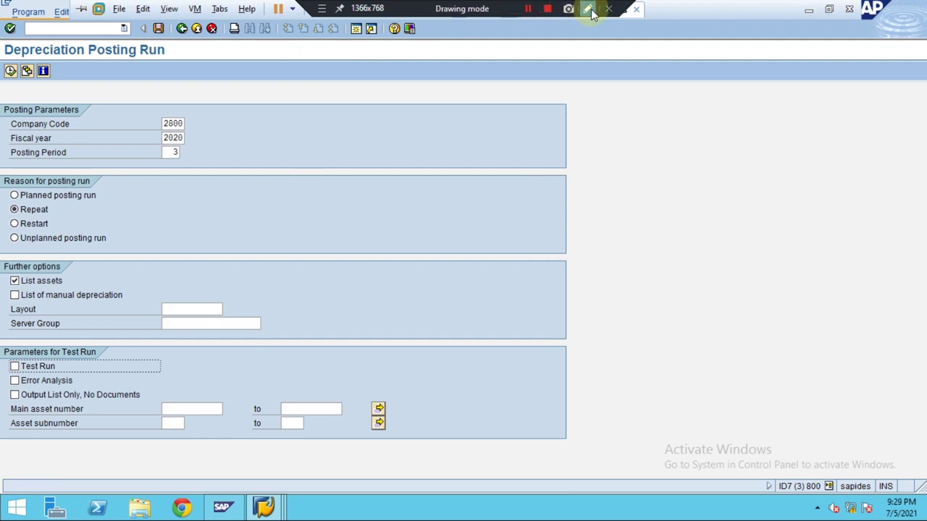
{"action": "left_click", "coordinate": [590, 13]}
{"action": "left_click", "coordinate": [918, 134]}
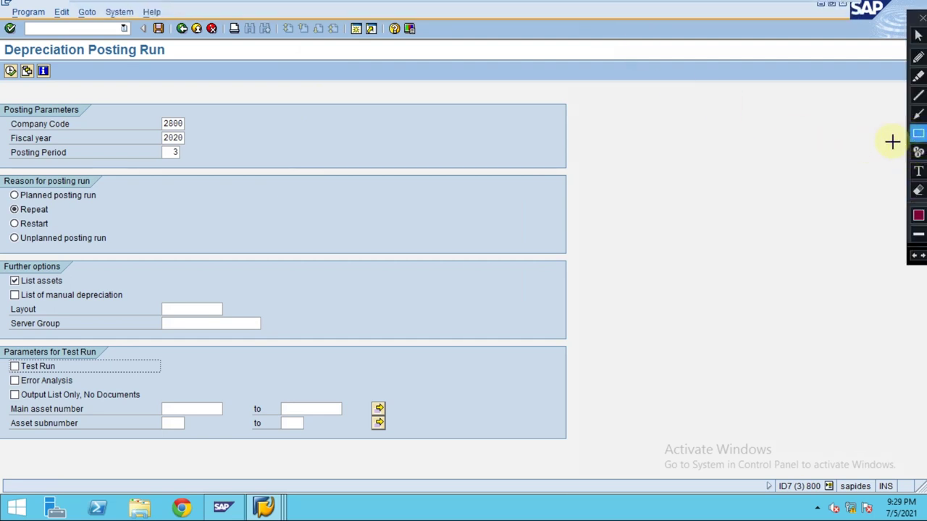
{"action": "left_click_drag", "start_coordinate": [4, 202], "coordinate": [66, 217]}
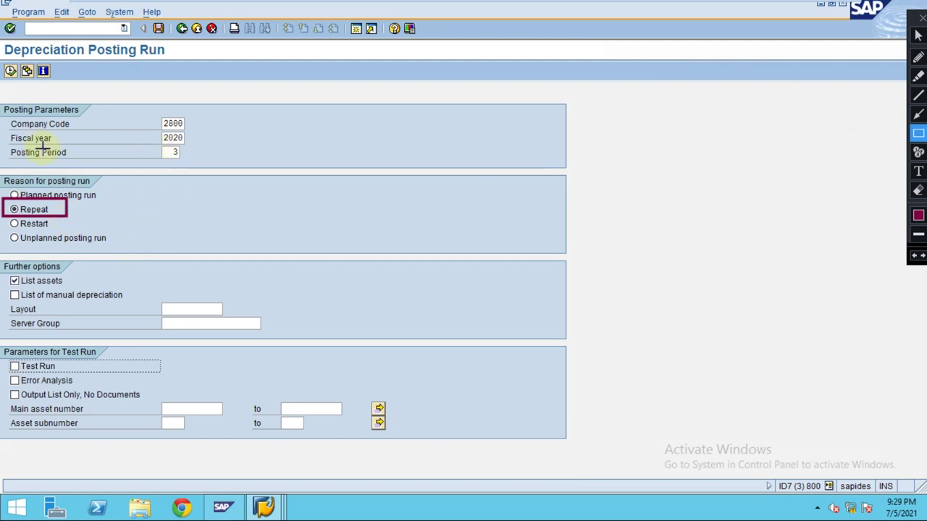
{"action": "left_click_drag", "start_coordinate": [3, 145], "coordinate": [184, 164]}
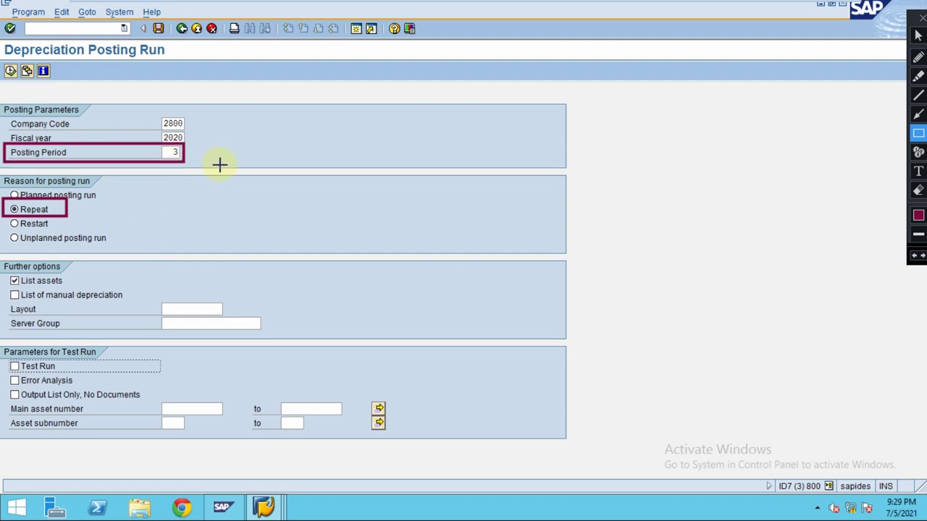
- Schedule RAPOST2000 as an immediate background job with the default print parameters
{"action": "key", "text": "Escape"}
{"action": "left_click", "coordinate": [29, 11]}
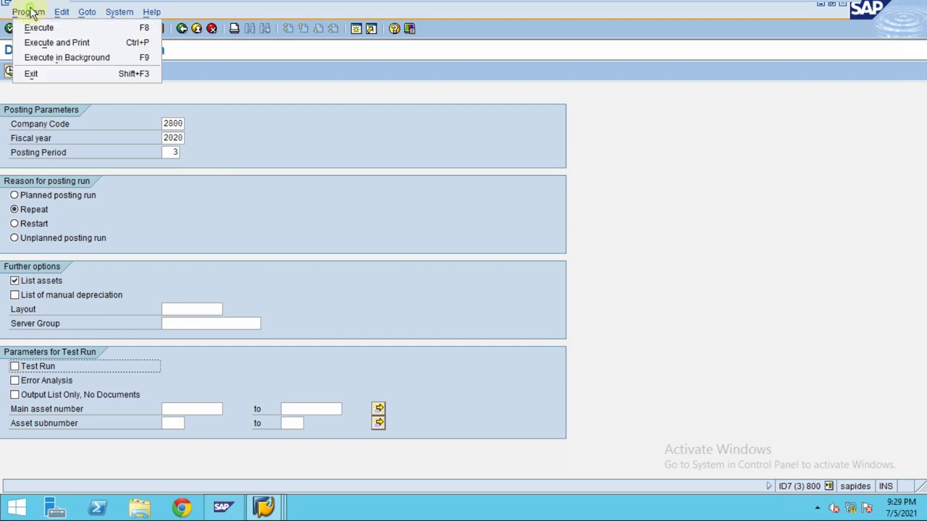
{"action": "left_click", "coordinate": [48, 57]}
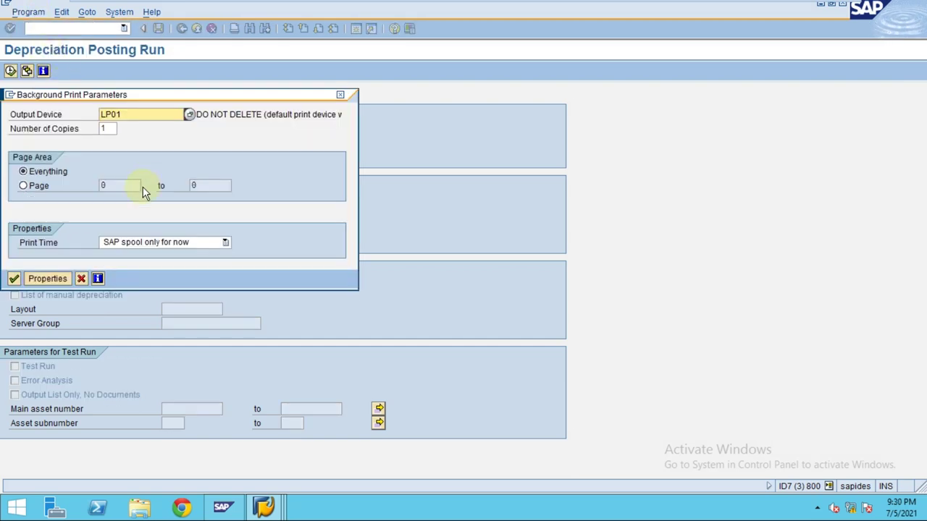
{"action": "left_click", "coordinate": [14, 278]}
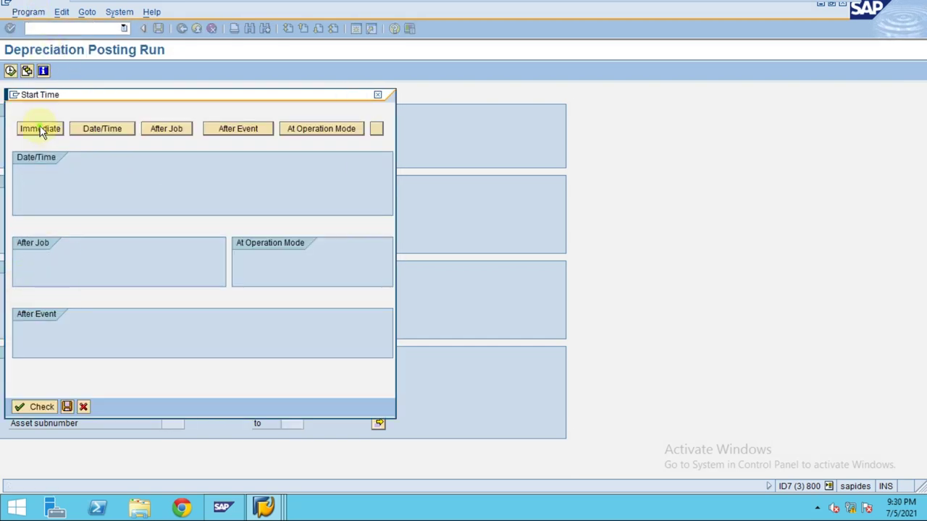
{"action": "left_click", "coordinate": [42, 130]}
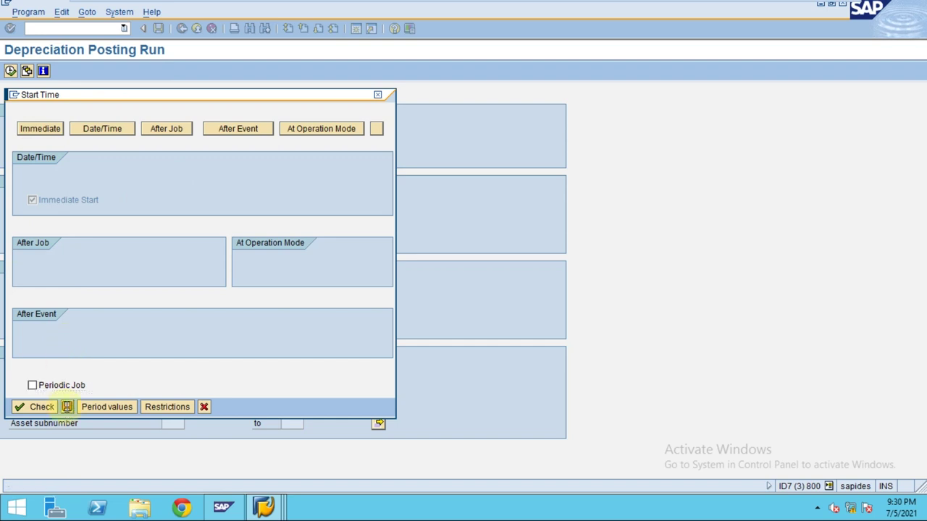
{"action": "left_click", "coordinate": [67, 406]}
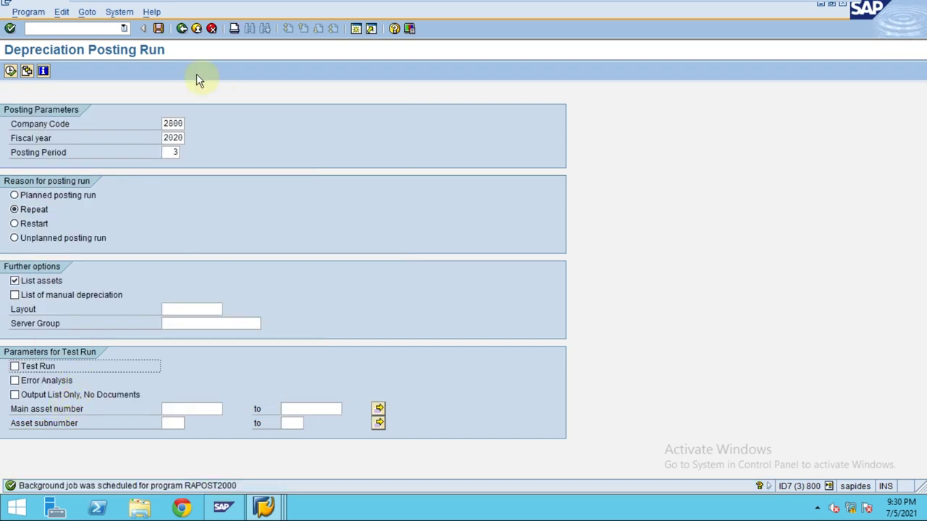
- Switch to the Asset Explorer window for asset 3015 and review its 2020 planned depreciation
{"action": "left_click", "coordinate": [264, 507]}
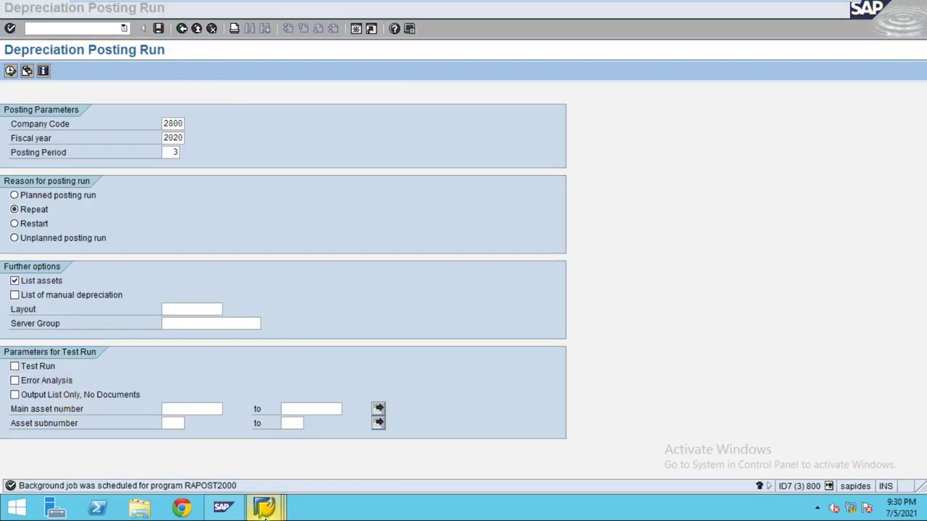
{"action": "left_click", "coordinate": [607, 444]}
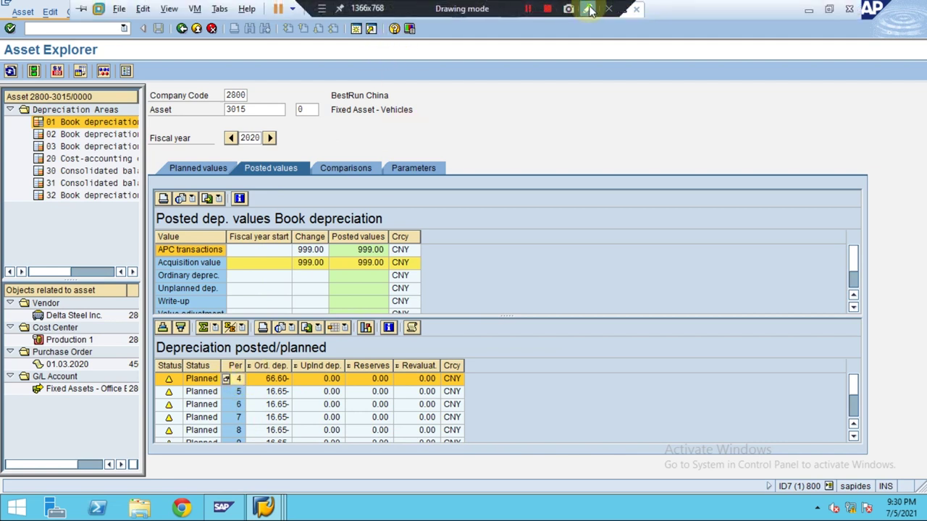
{"action": "left_click", "coordinate": [590, 9]}
{"action": "left_click", "coordinate": [918, 114]}
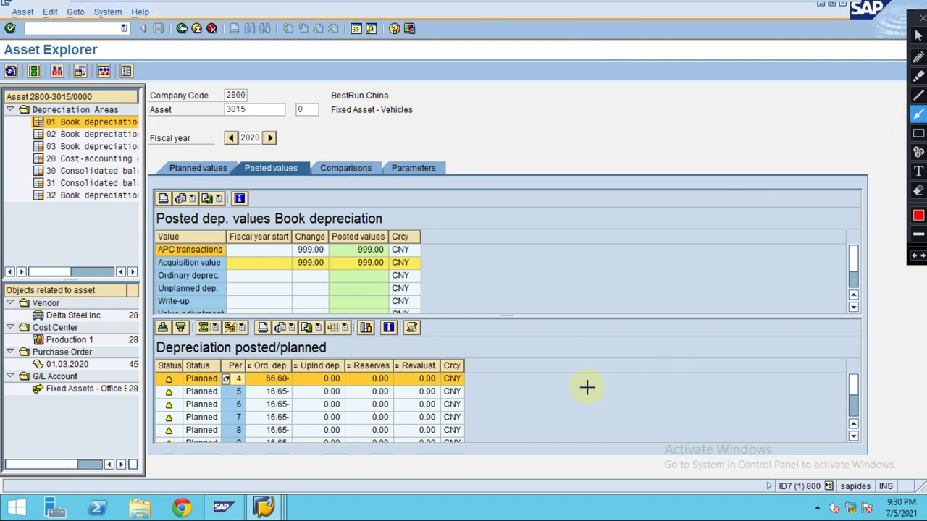
{"action": "left_click_drag", "start_coordinate": [620, 389], "coordinate": [476, 380]}
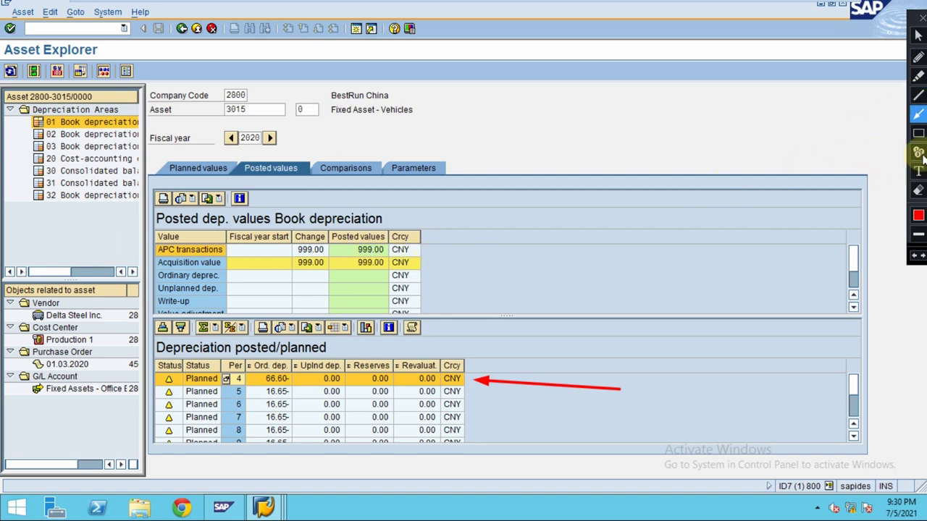
{"action": "left_click", "coordinate": [919, 133]}
{"action": "left_click", "coordinate": [158, 366]}
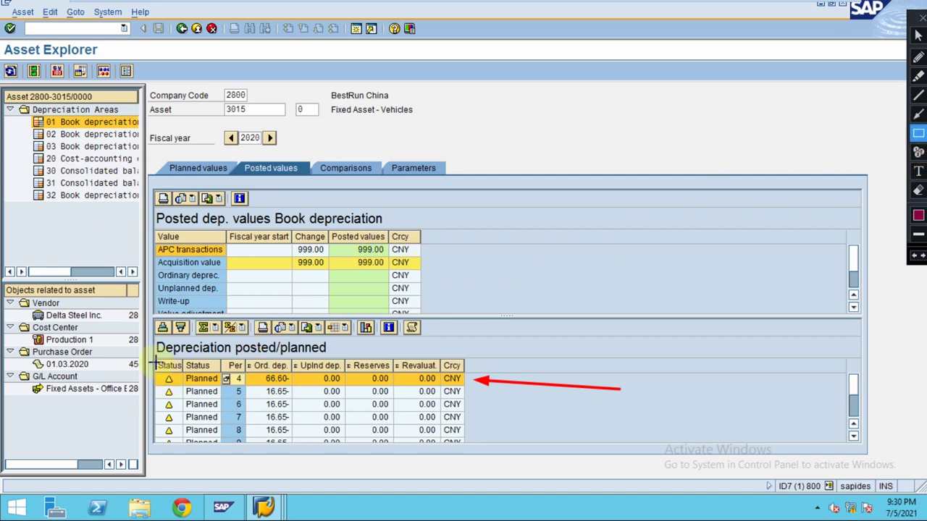
{"action": "mouse_move", "coordinate": [155, 362]}
{"action": "left_mouse_down"}
{"action": "mouse_move", "coordinate": [181, 384]}
{"action": "mouse_move", "coordinate": [468, 391]}
{"action": "left_mouse_up"}
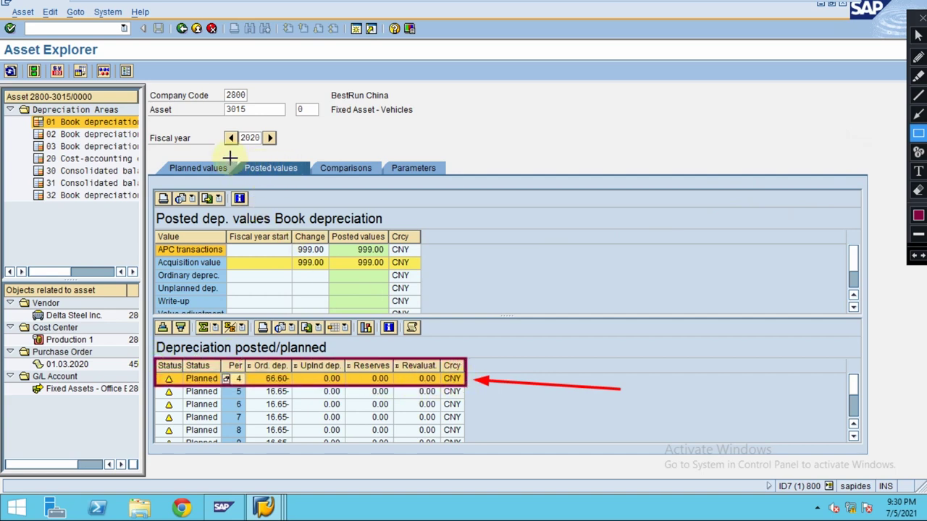
{"action": "left_click_drag", "start_coordinate": [231, 157], "coordinate": [313, 188]}
{"action": "key", "text": "Escape"}
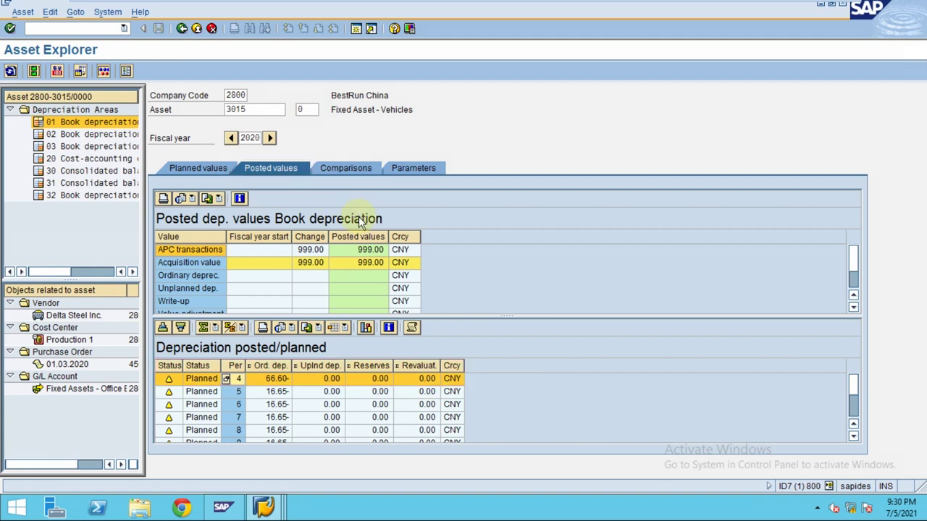
- Refresh the Asset Explorer and confirm 2020 period 3 is posted at 49.95 CNY
{"action": "left_click", "coordinate": [11, 71]}
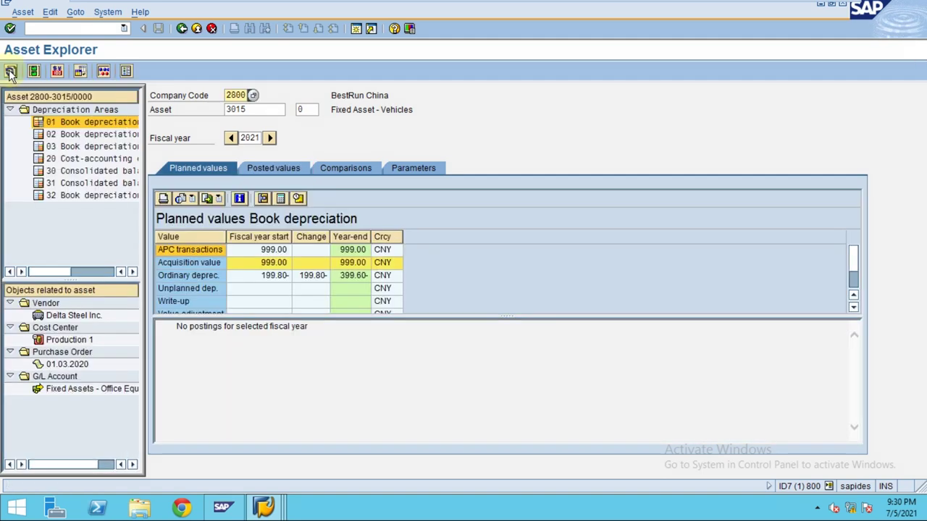
{"action": "left_click", "coordinate": [283, 171]}
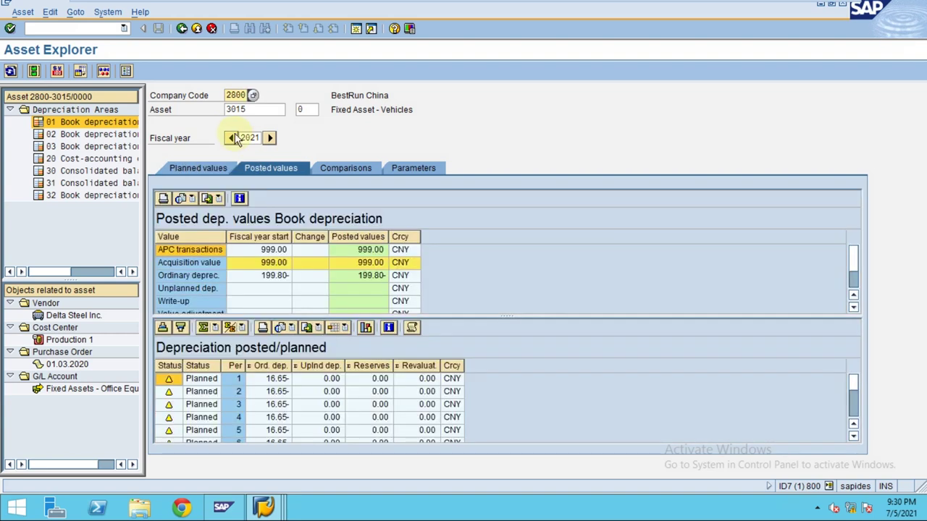
{"action": "left_click", "coordinate": [231, 138]}
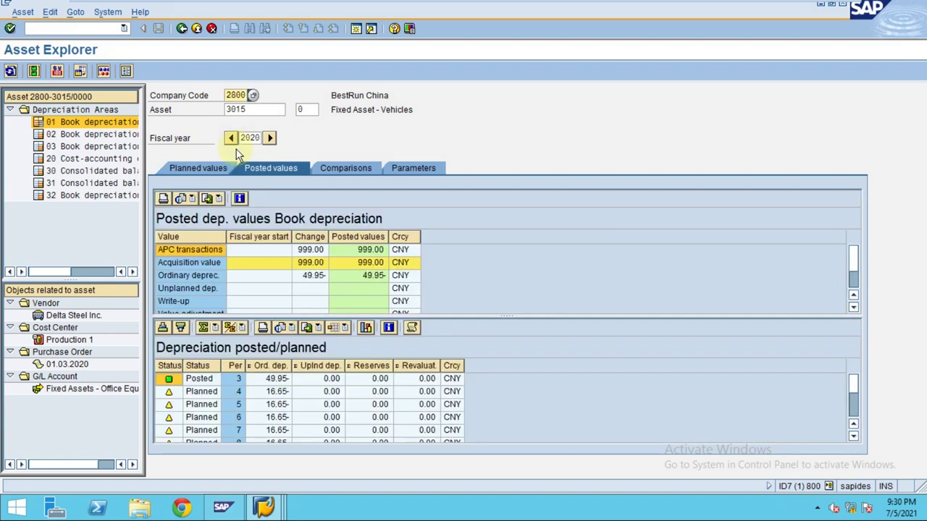
{"action": "left_click", "coordinate": [277, 379]}
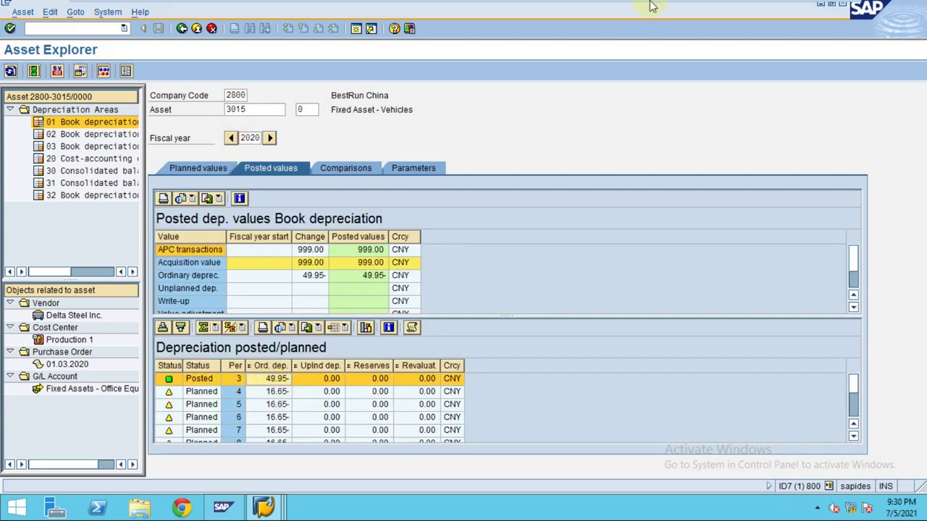
{"action": "mouse_move", "coordinate": [647, 7]}
{"action": "mouse_move", "coordinate": [556, 7]}
{"action": "left_click", "coordinate": [588, 8]}
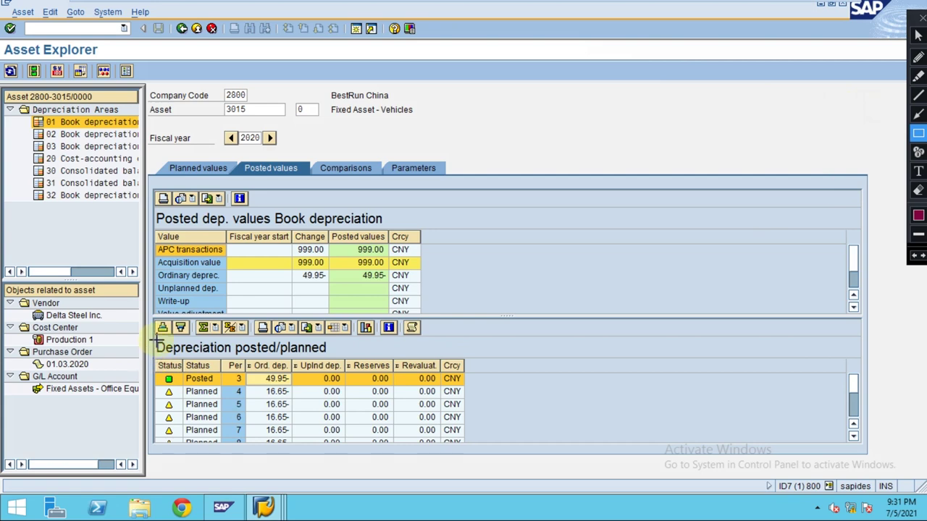
{"action": "left_click_drag", "start_coordinate": [157, 337], "coordinate": [352, 378]}
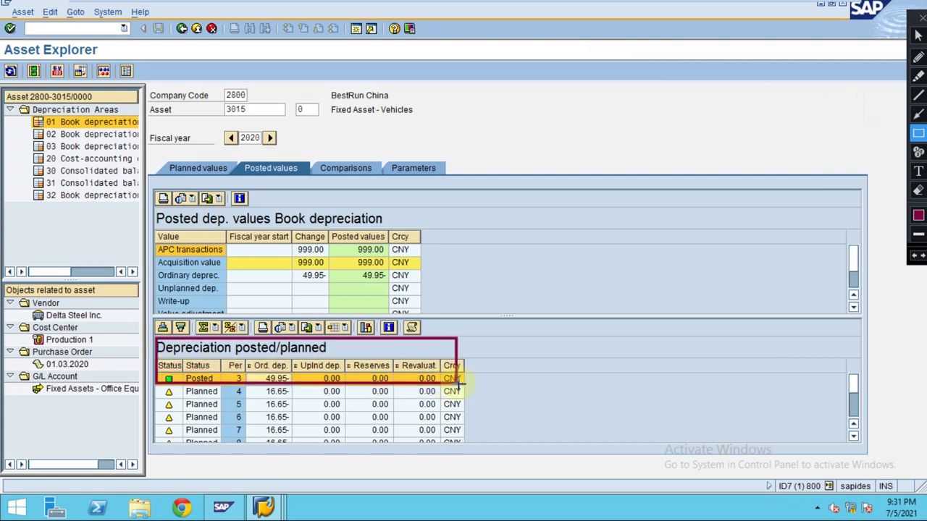
{"action": "left_click_drag", "start_coordinate": [458, 382], "coordinate": [468, 389]}
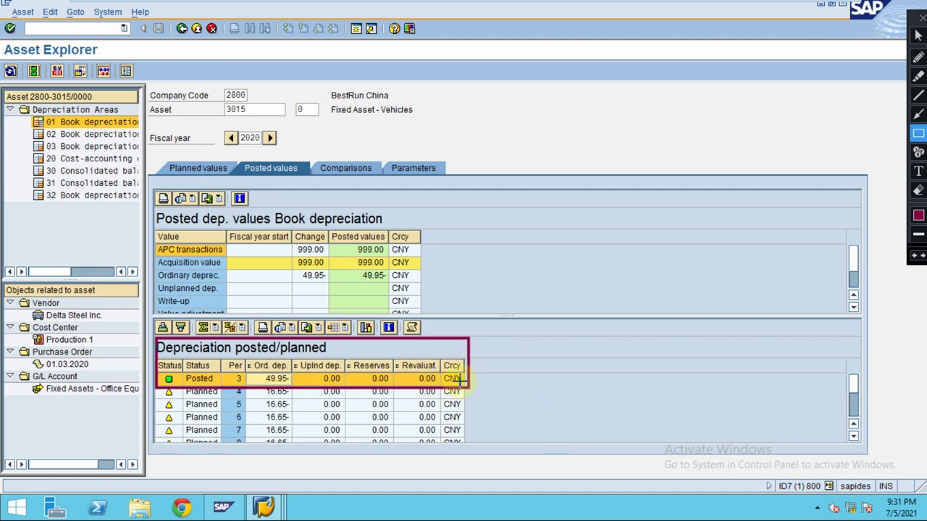
{"action": "left_click", "coordinate": [918, 113]}
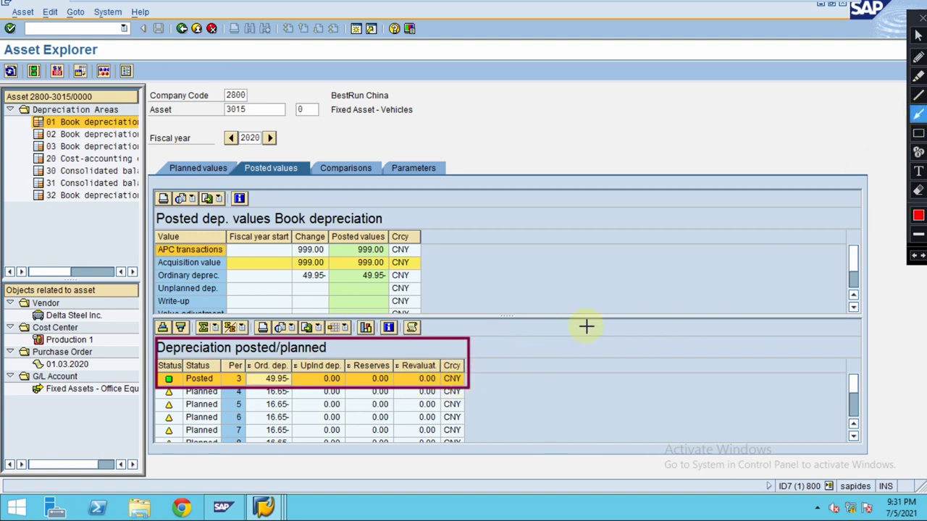
{"action": "left_click_drag", "start_coordinate": [496, 274], "coordinate": [292, 378]}
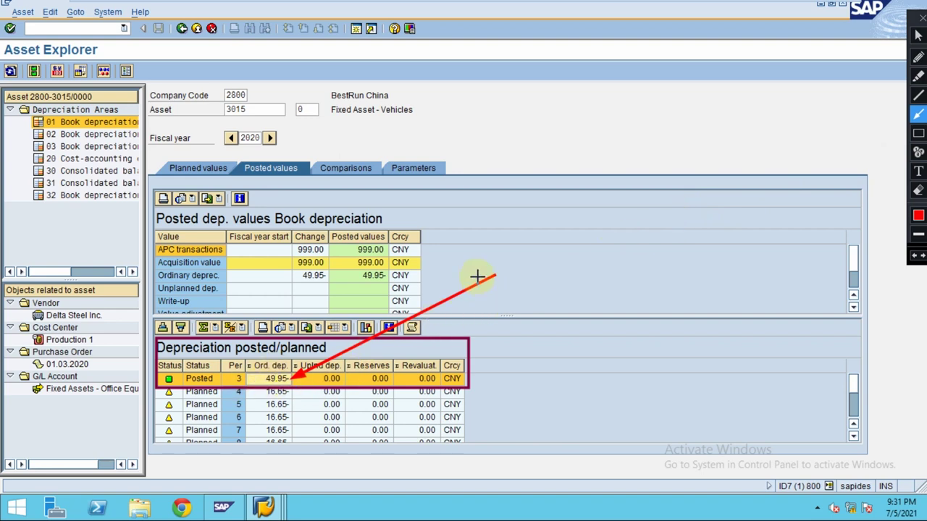
{"action": "key", "text": "Escape"}
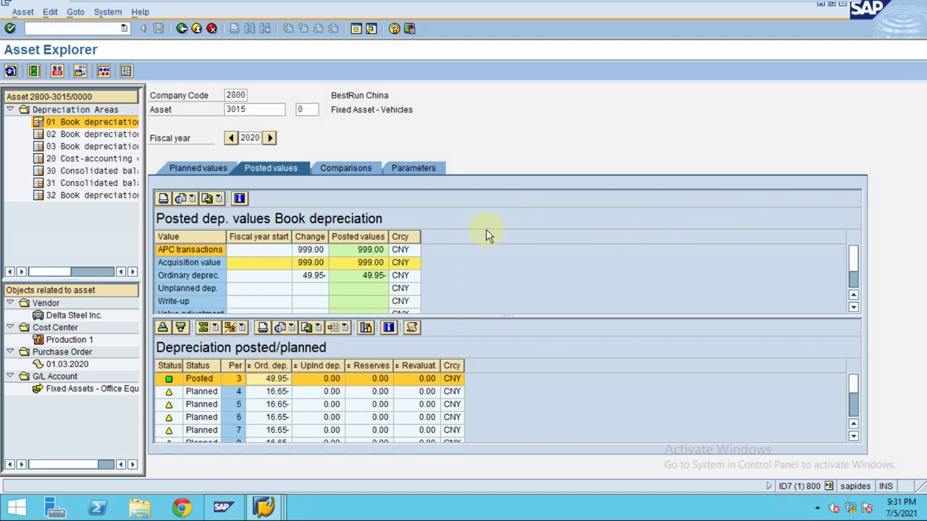
- Go back from the Asset Explorer to the SAP Easy Access menu
{"action": "left_click", "coordinate": [181, 29]}
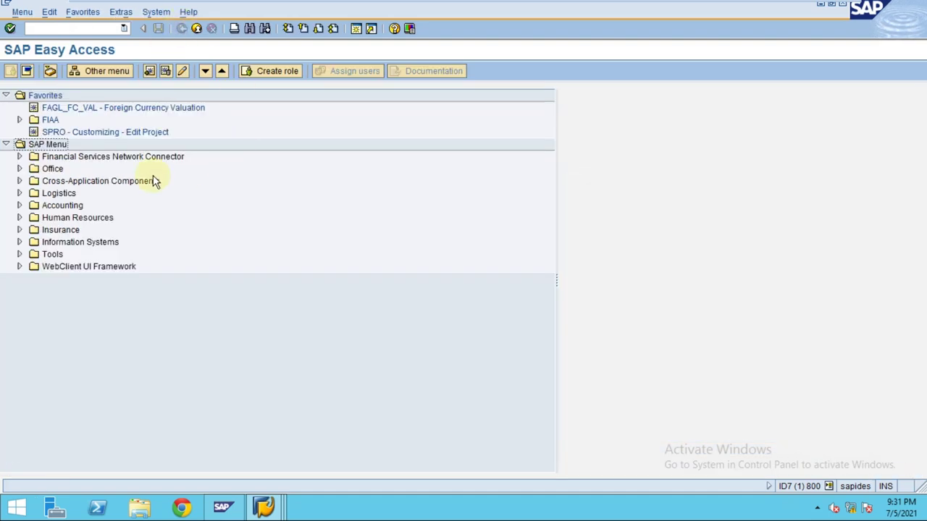